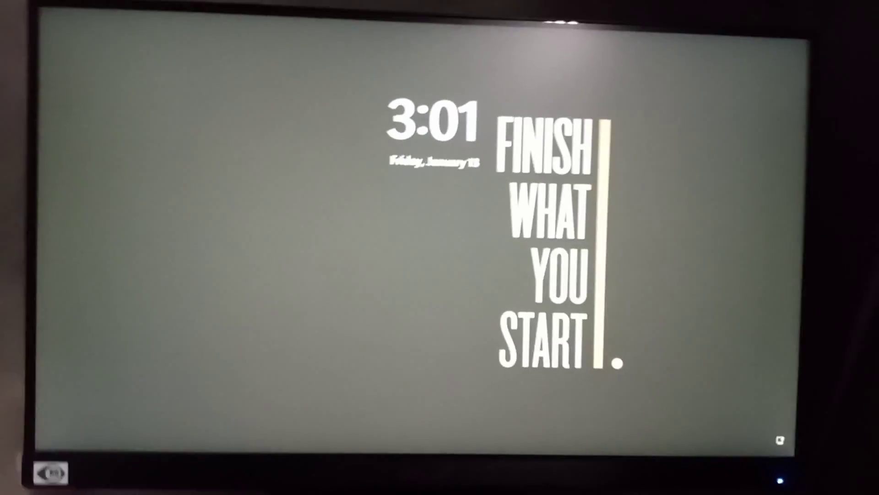
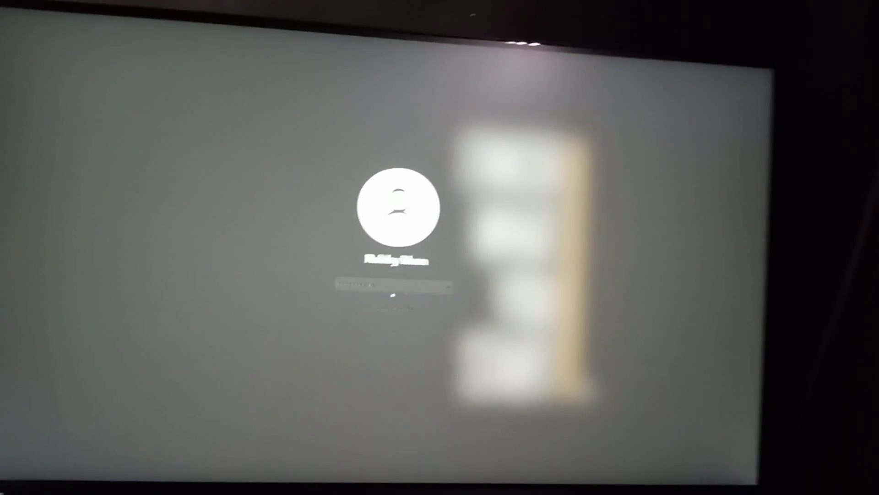